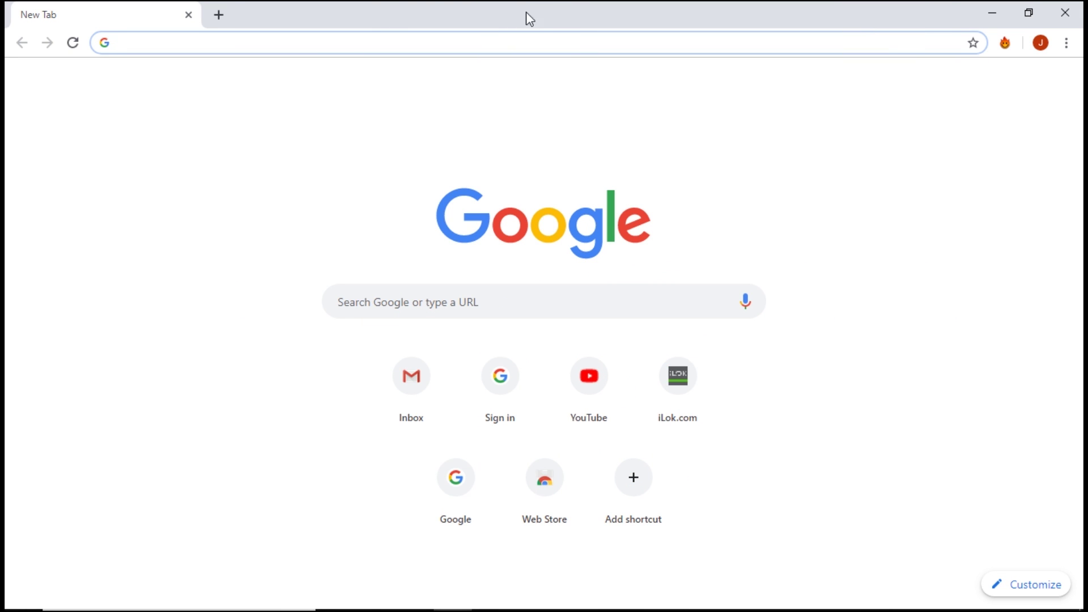
Search Google for 'native instruments' and open the native-instruments.com products overview.
left_click(516, 304)
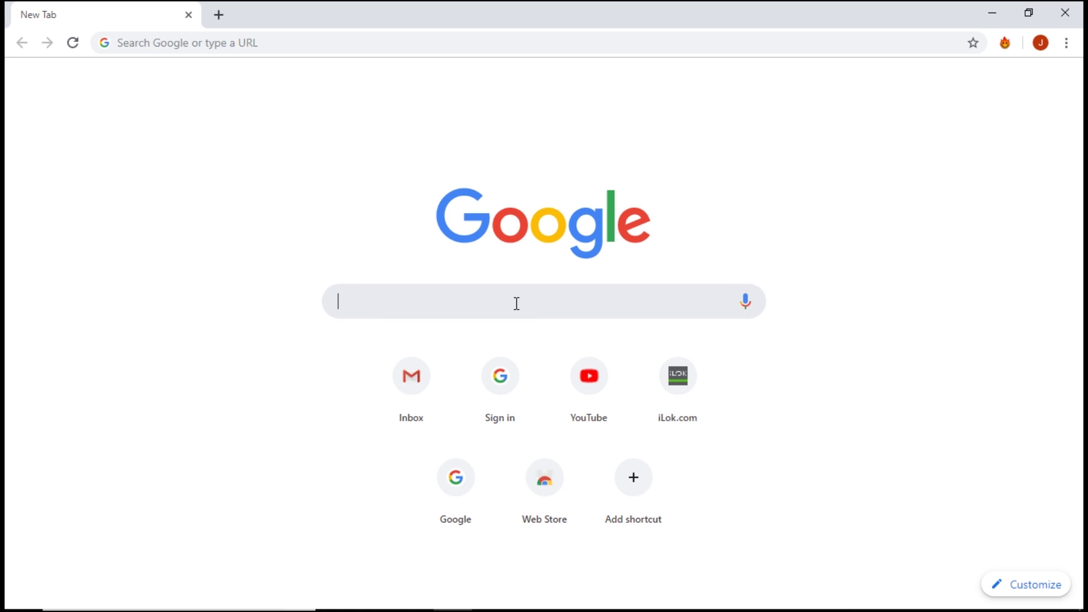
type("native instruments")
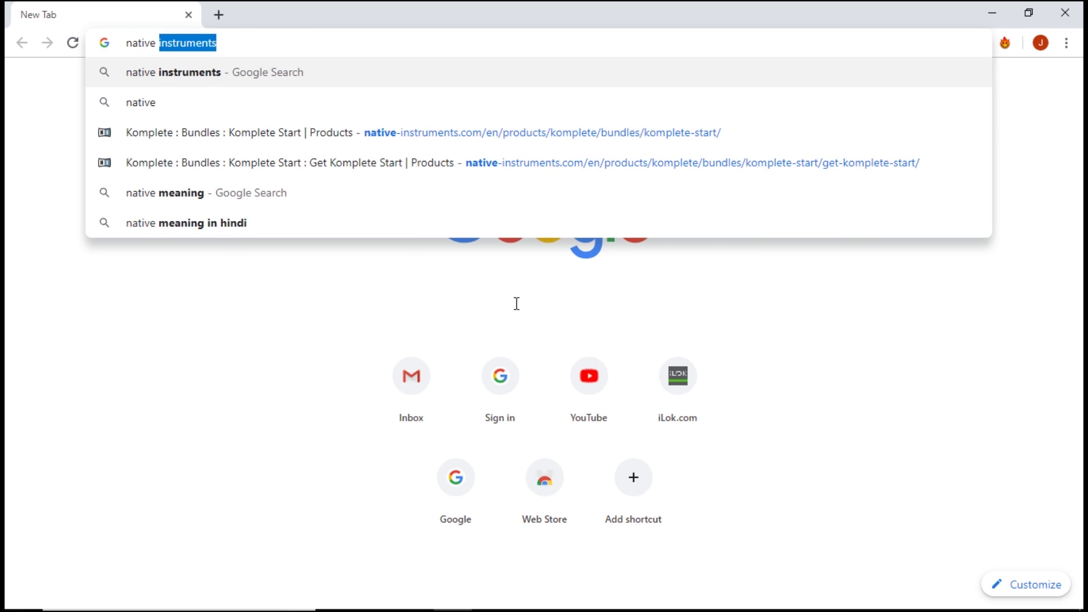
key("Return")
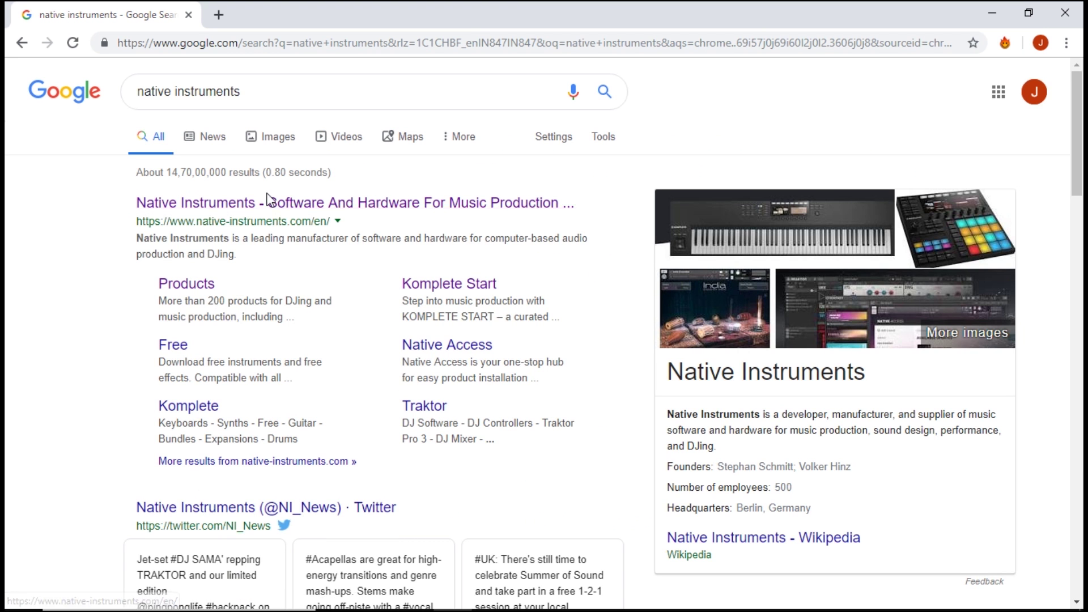
left_click(270, 208)
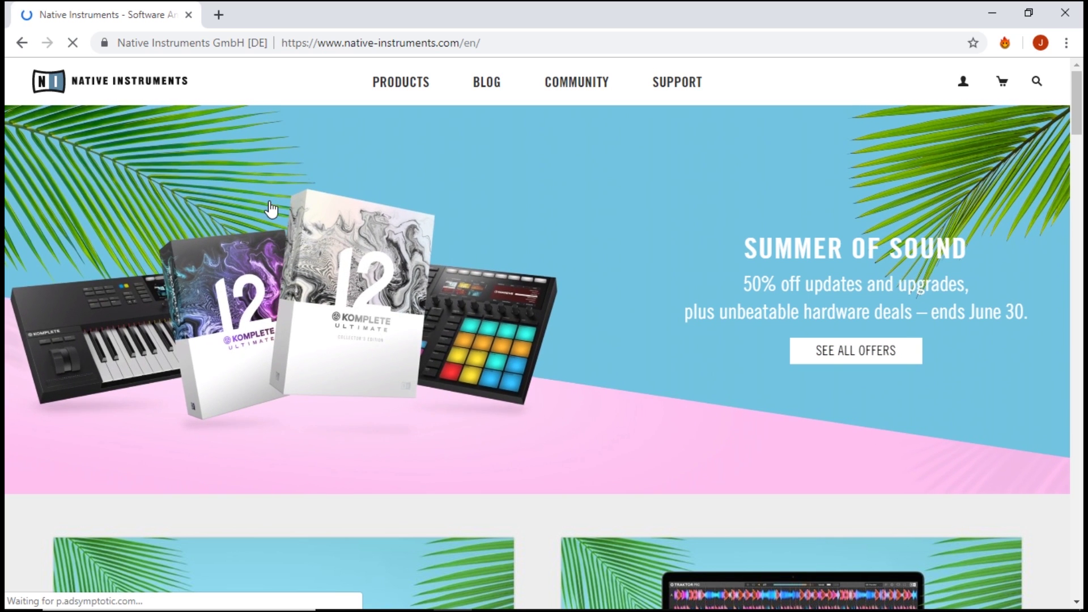
left_click(402, 92)
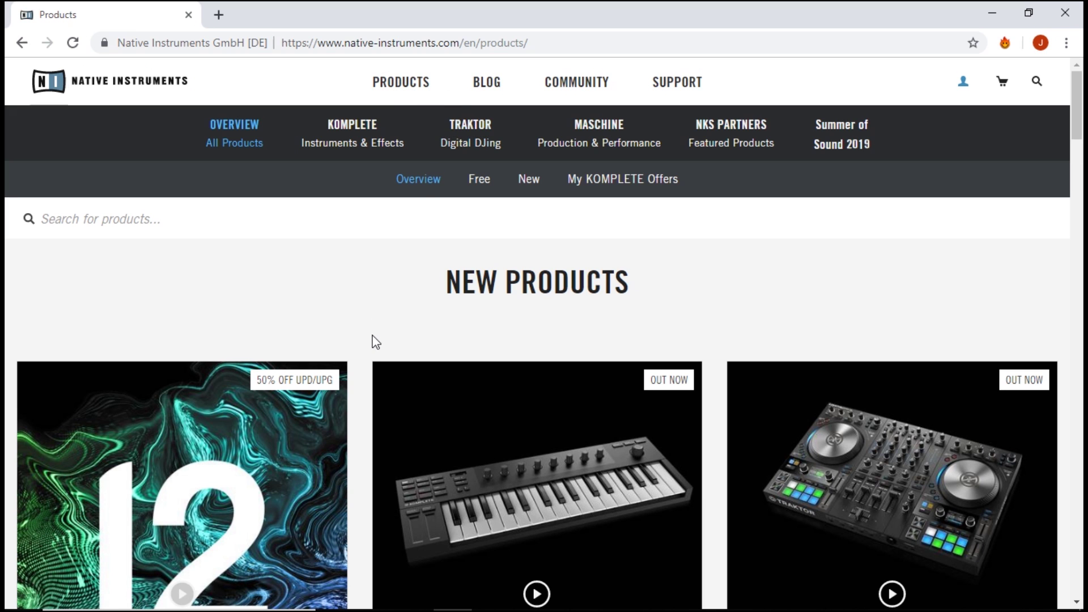
scroll(351, 289, "down", 3)
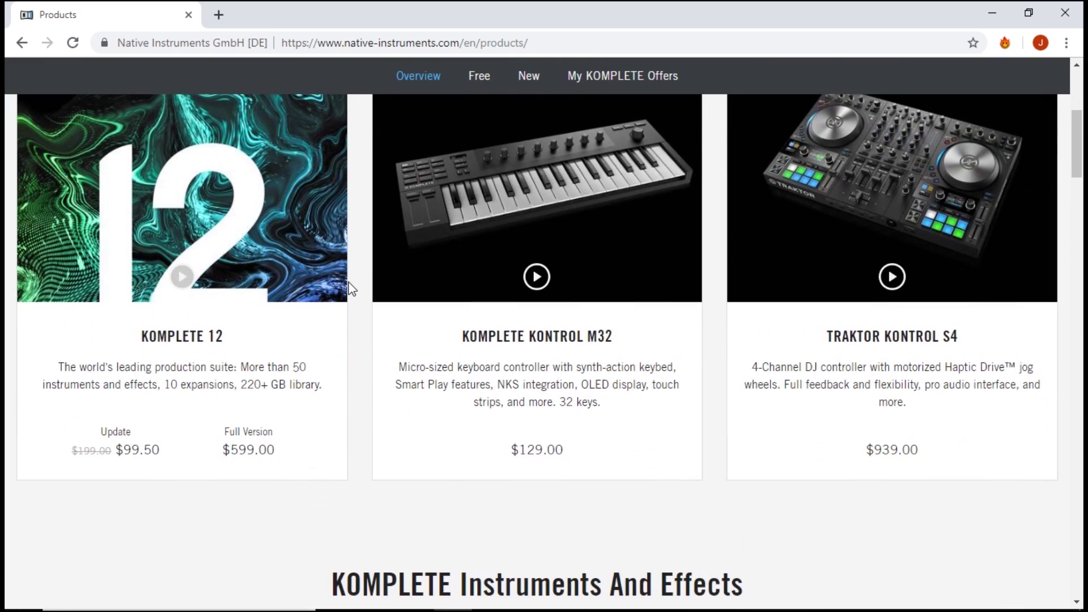
scroll(426, 445, "down", 7)
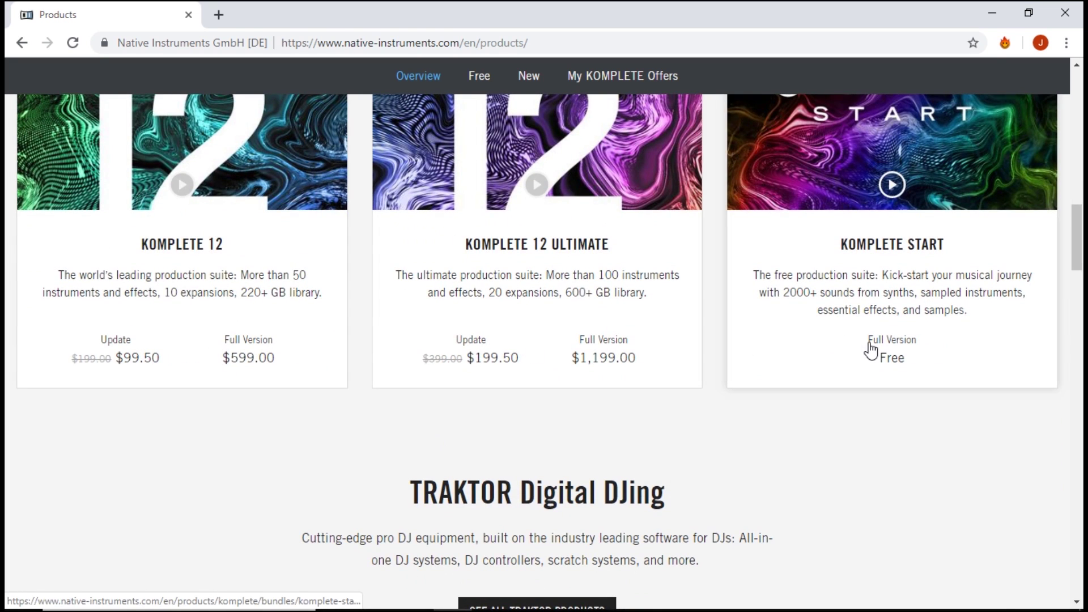
scroll(890, 289, "up", 2)
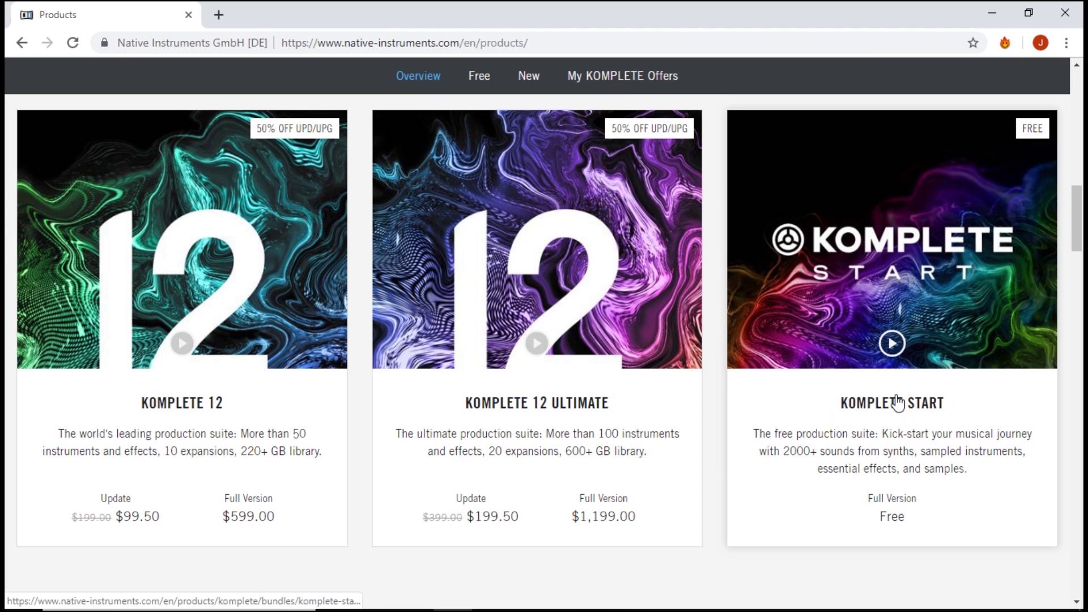
Open the KOMPLETE START product page and its free download page.
left_click(899, 403)
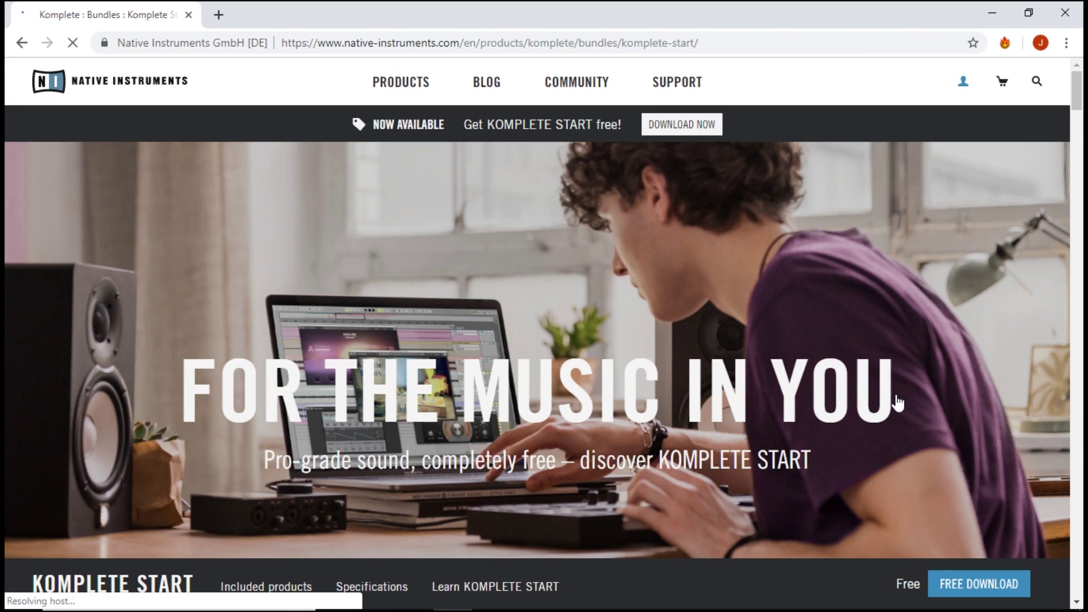
scroll(645, 297, "down", 1)
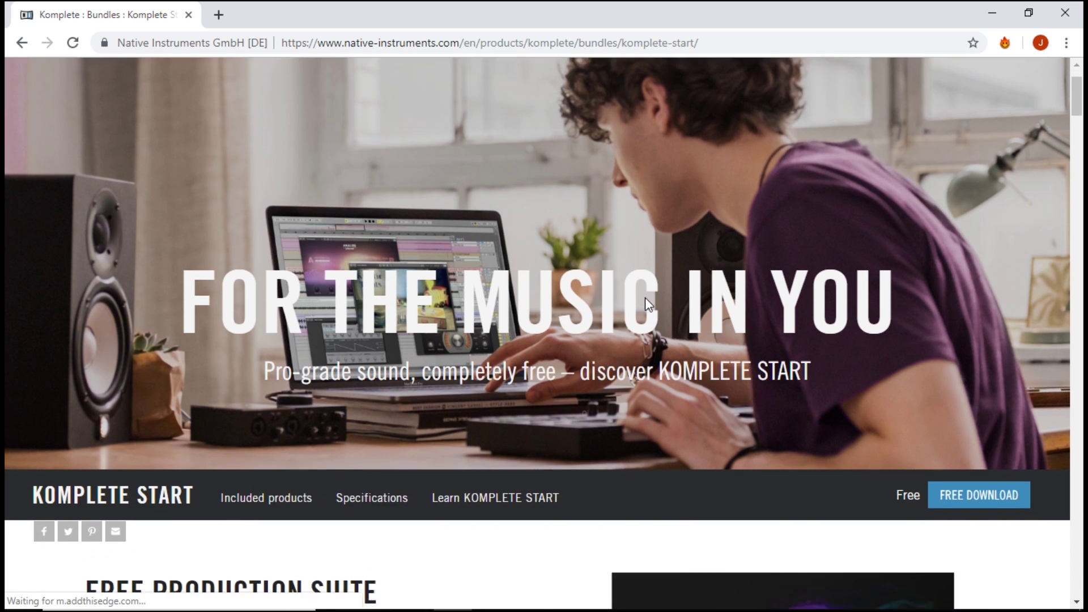
scroll(645, 298, "down", 2)
scroll(646, 298, "down", 2)
scroll(647, 302, "down", 2)
scroll(600, 328, "down", 1)
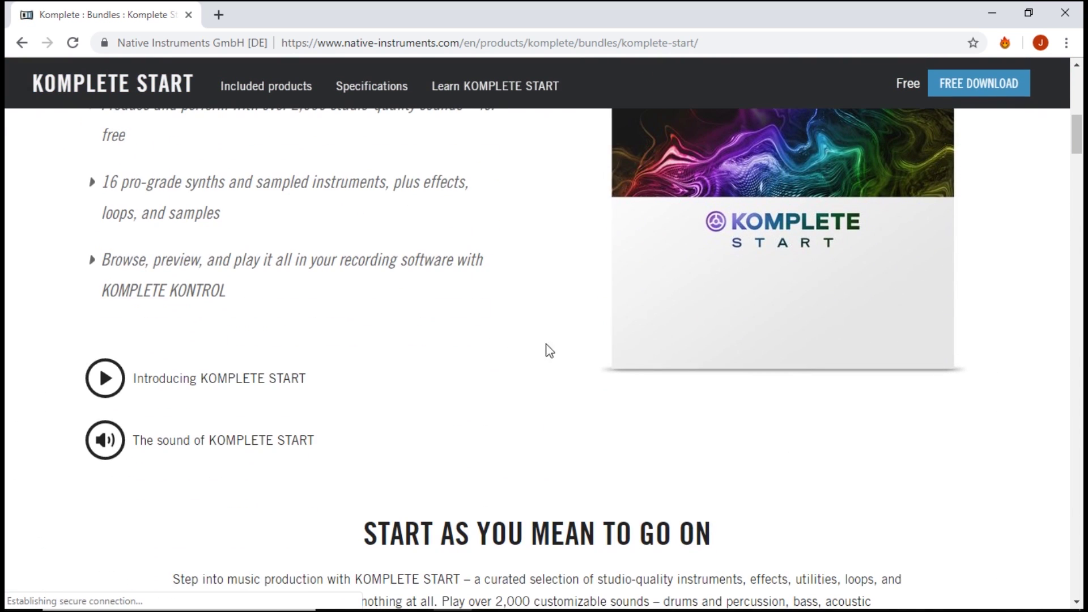
scroll(573, 433, "down", 3)
scroll(596, 429, "down", 2)
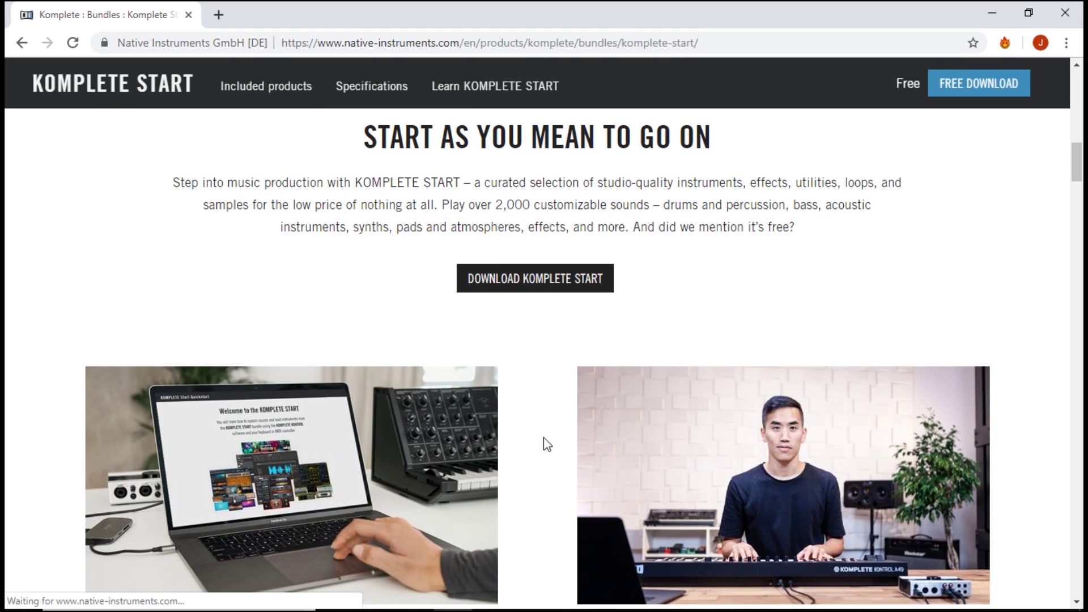
scroll(543, 429, "up", 1)
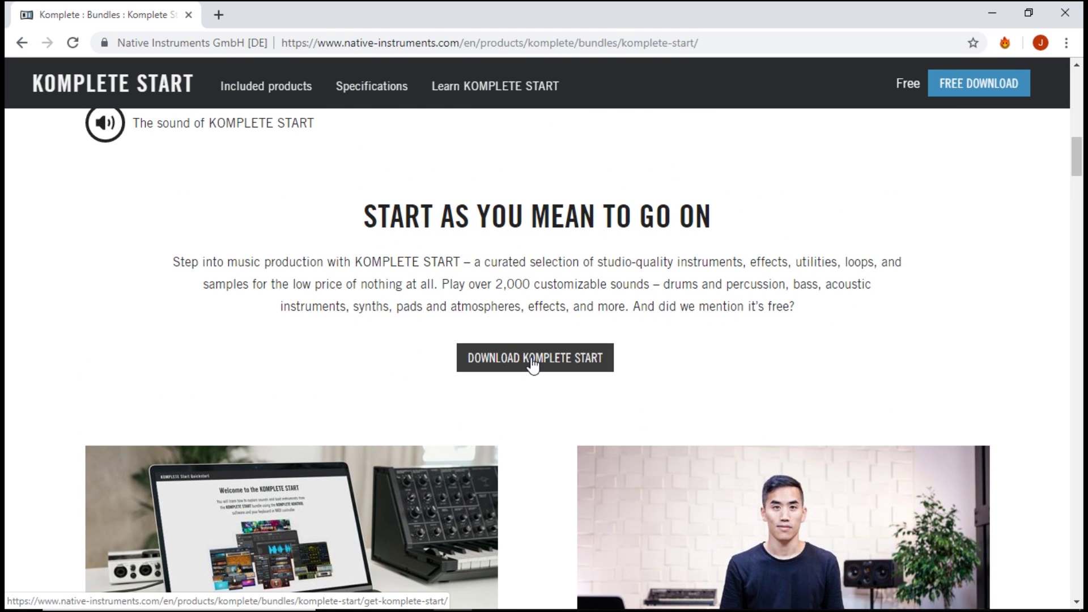
left_click(533, 364)
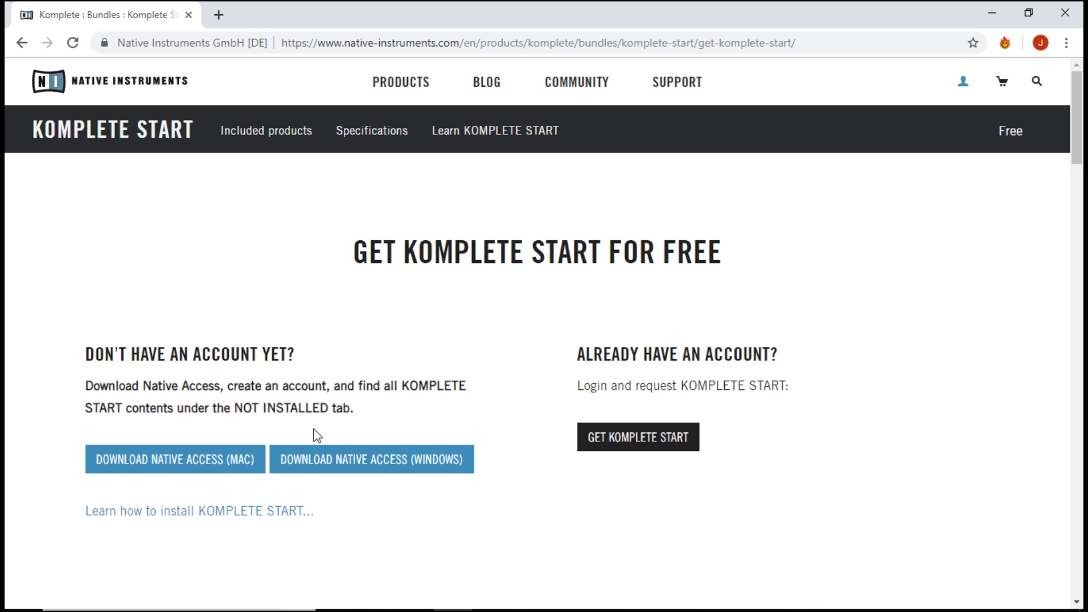
Download the Native Access Windows installer zip and extract it into its own folder.
left_click(320, 462)
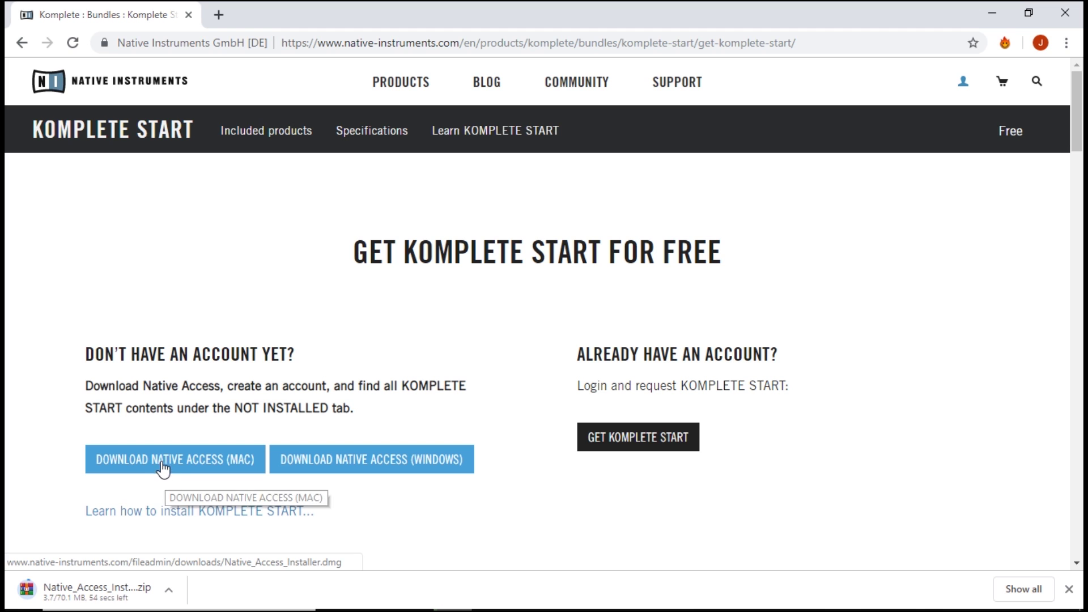
left_click(169, 591)
left_click(243, 547)
right_click(315, 255)
left_click(377, 297)
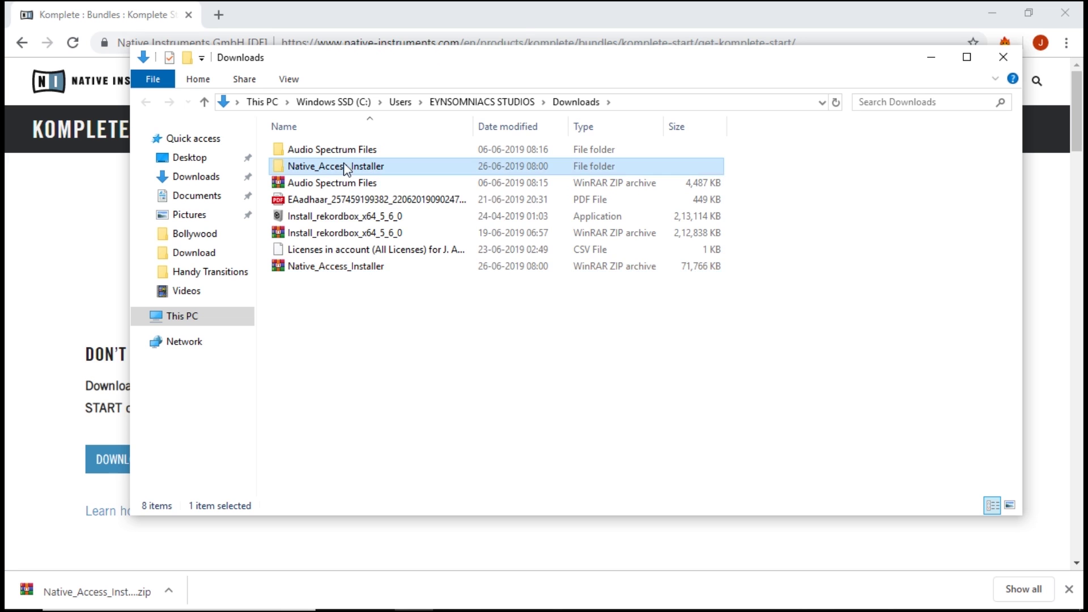
Run Native Access 1.11.0 Setup PC as administrator and start the installation.
double_click(344, 167)
left_click(334, 156)
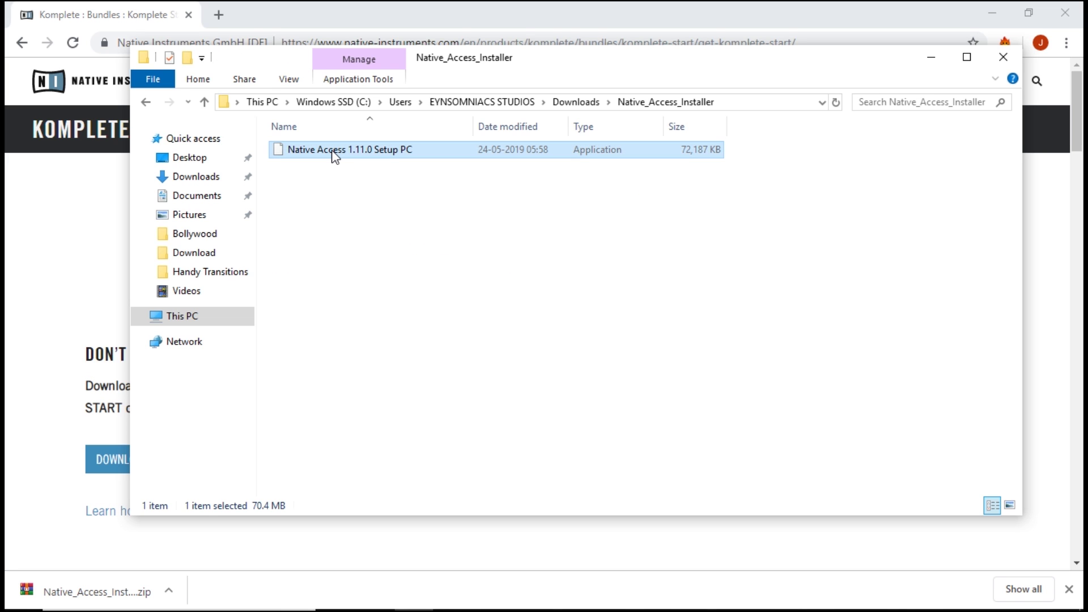
right_click(333, 157)
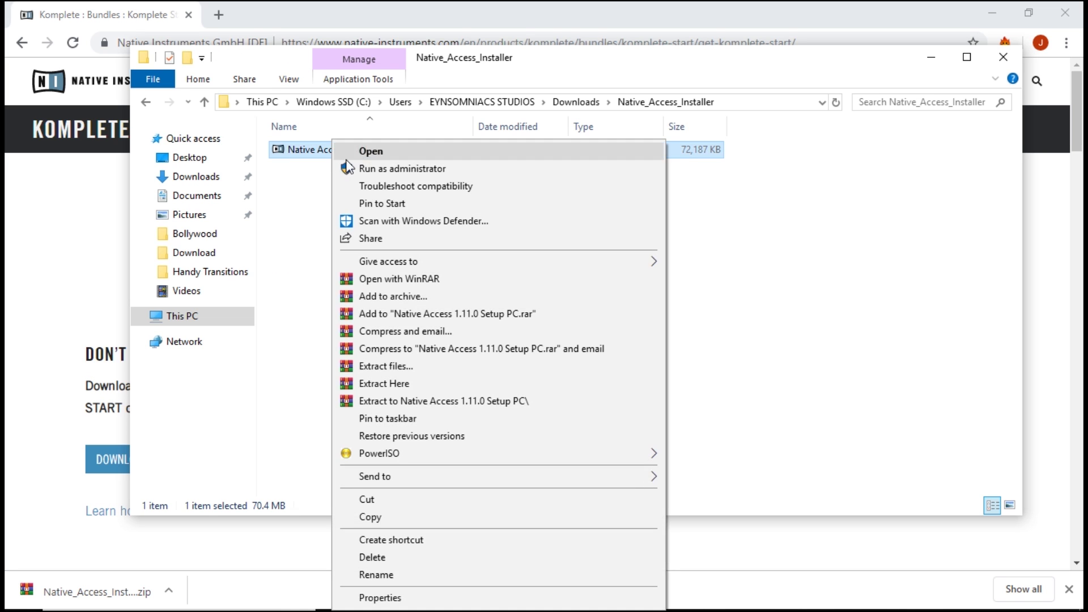
left_click(359, 170)
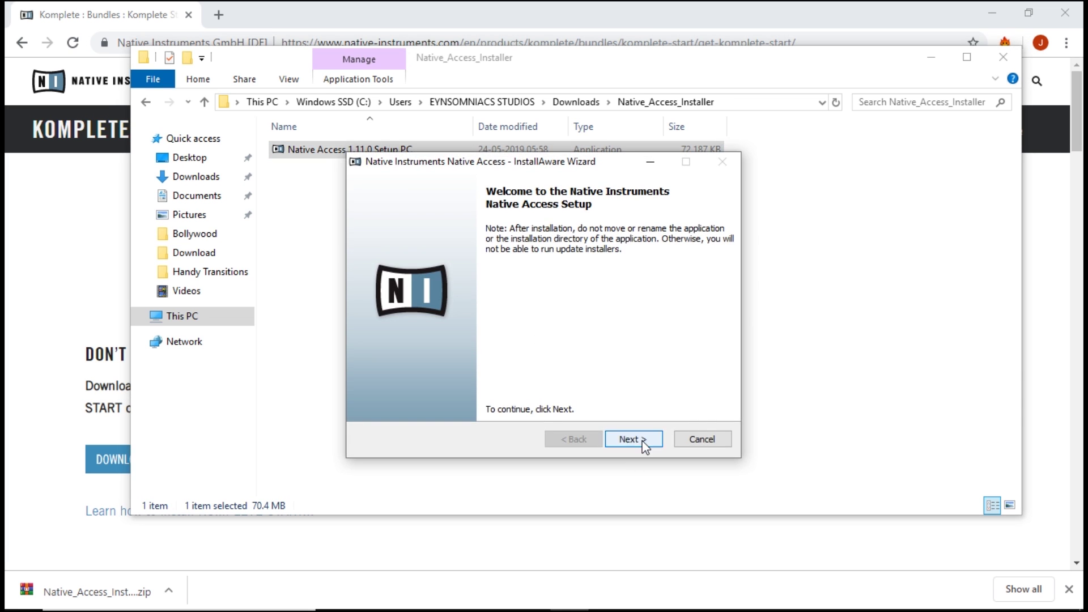
left_click(640, 441)
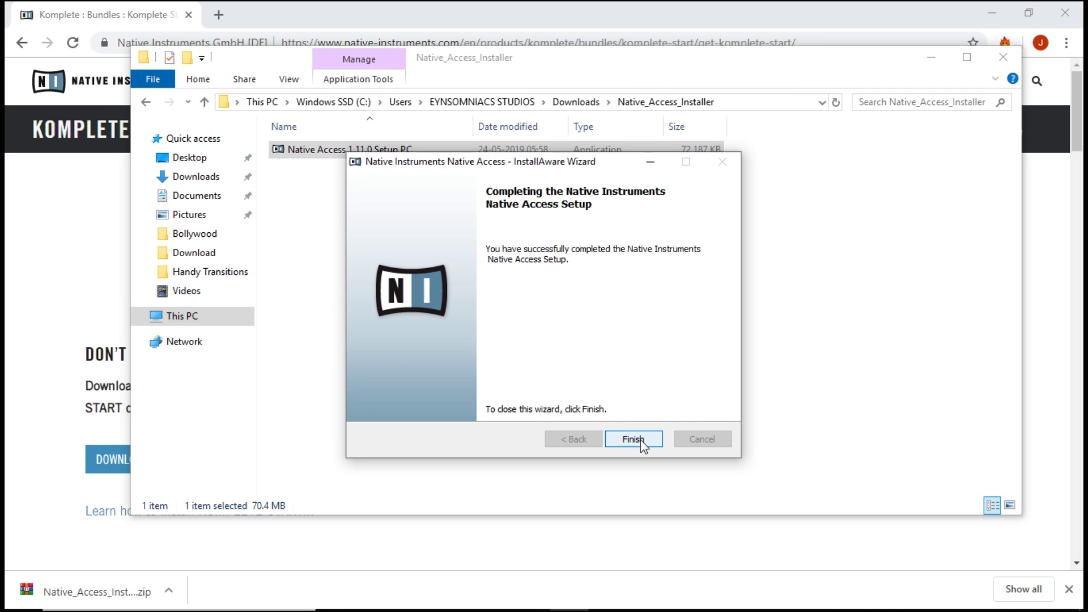
Finish the Native Access setup wizard, then close the Downloads folder and hide the browser.
left_click(634, 440)
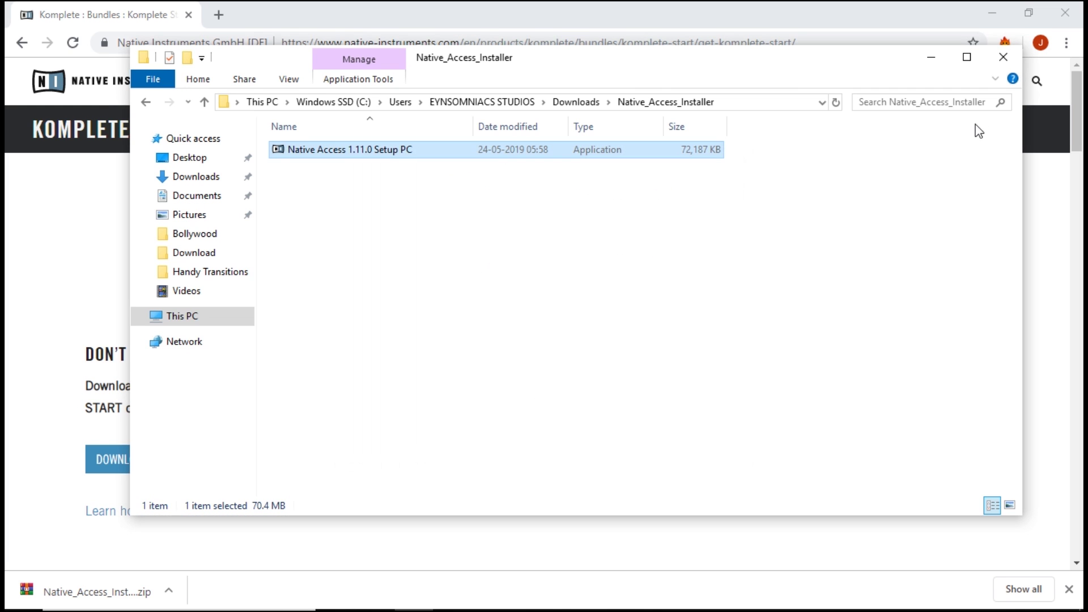
left_click(1000, 56)
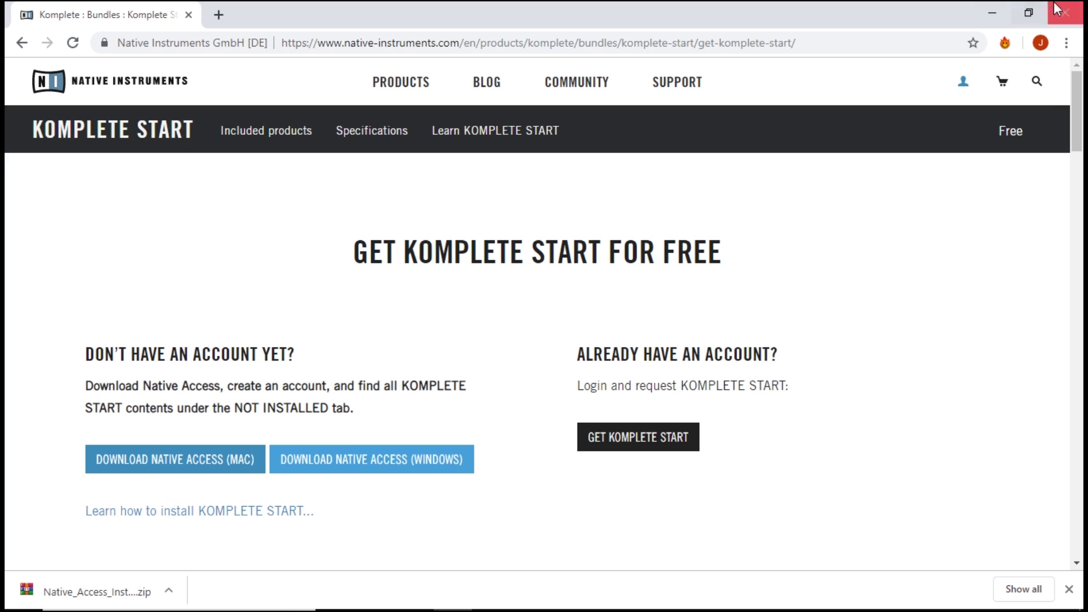
left_click(993, 13)
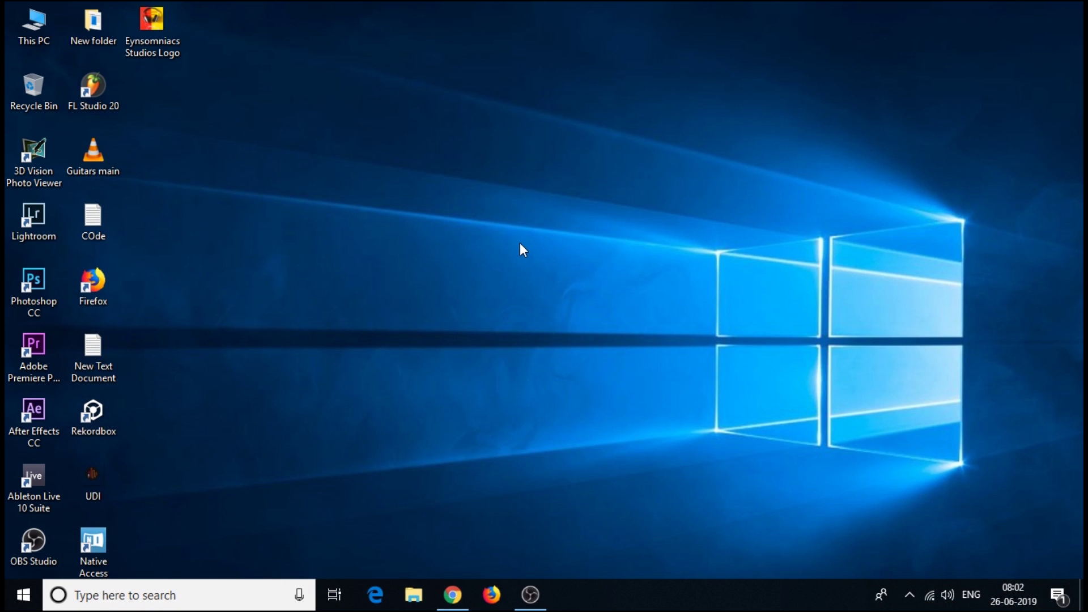
Launch Native Access from the desktop and list its 14 not-installed products.
double_click(92, 551)
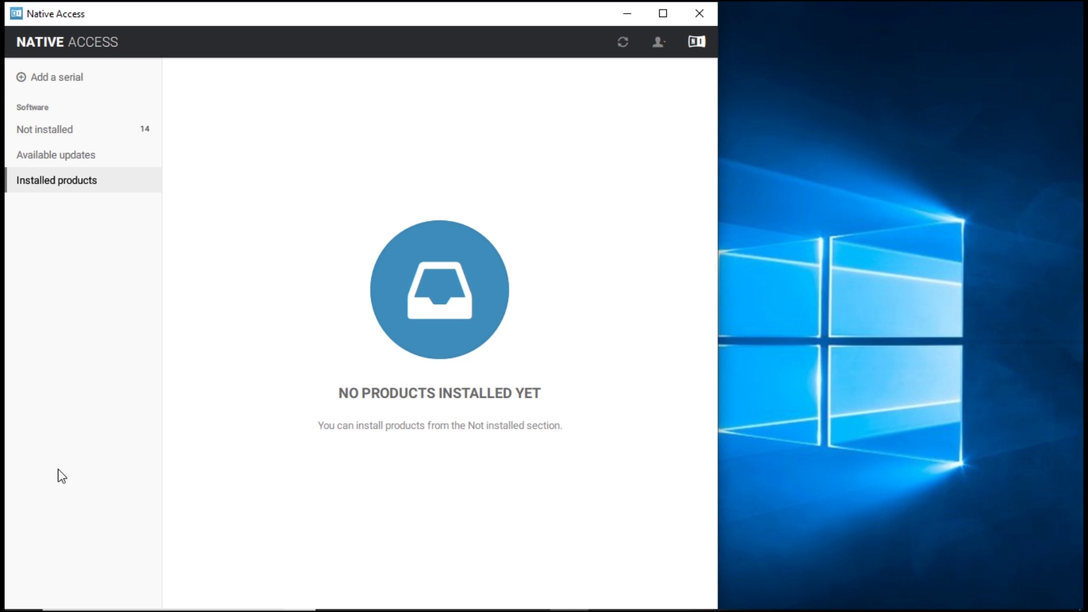
left_click(80, 126)
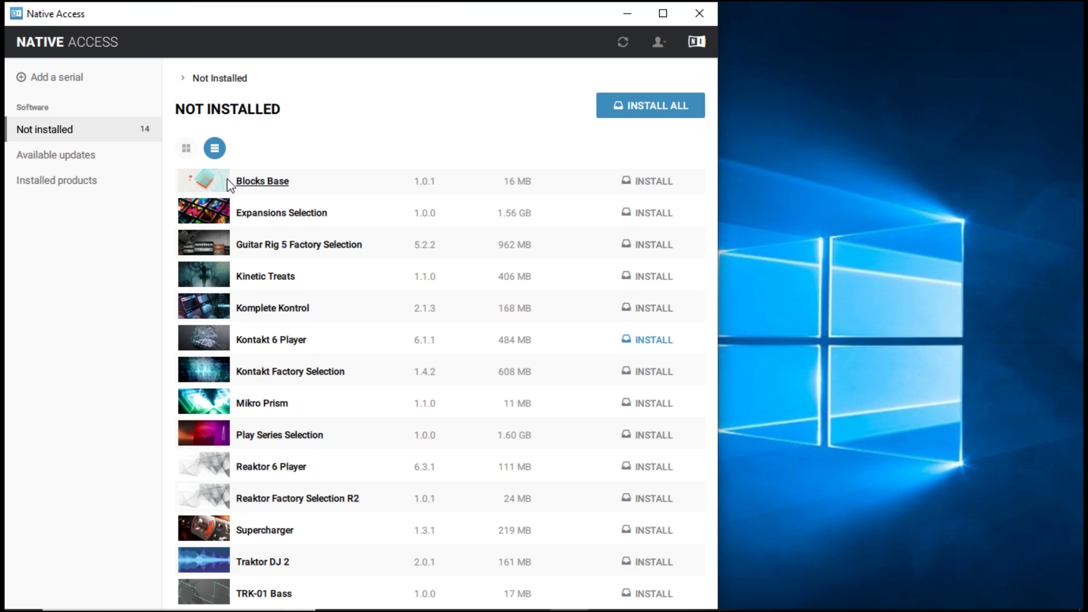
Install all 14 not-installed products, including Kontakt 6 Player, at once.
left_click(675, 105)
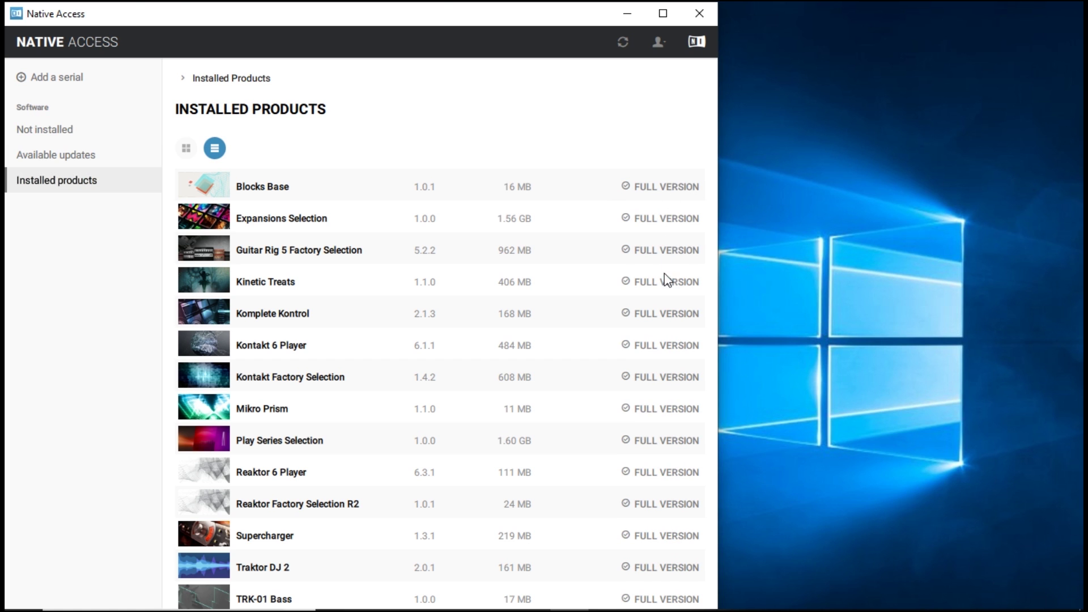
scroll(661, 476, "down", 1)
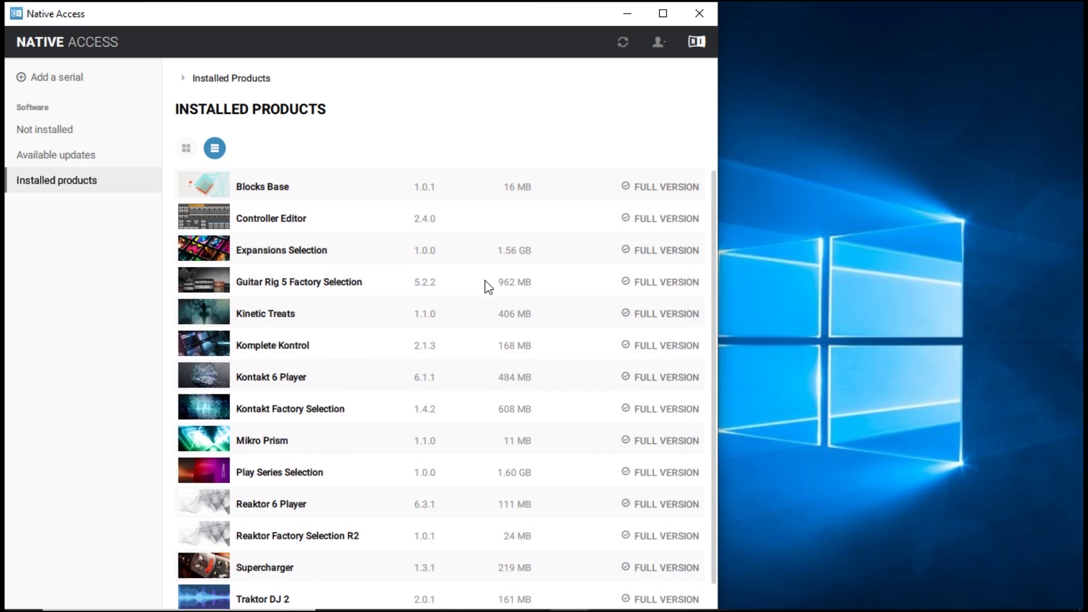
Close the Native Access window.
left_click(700, 12)
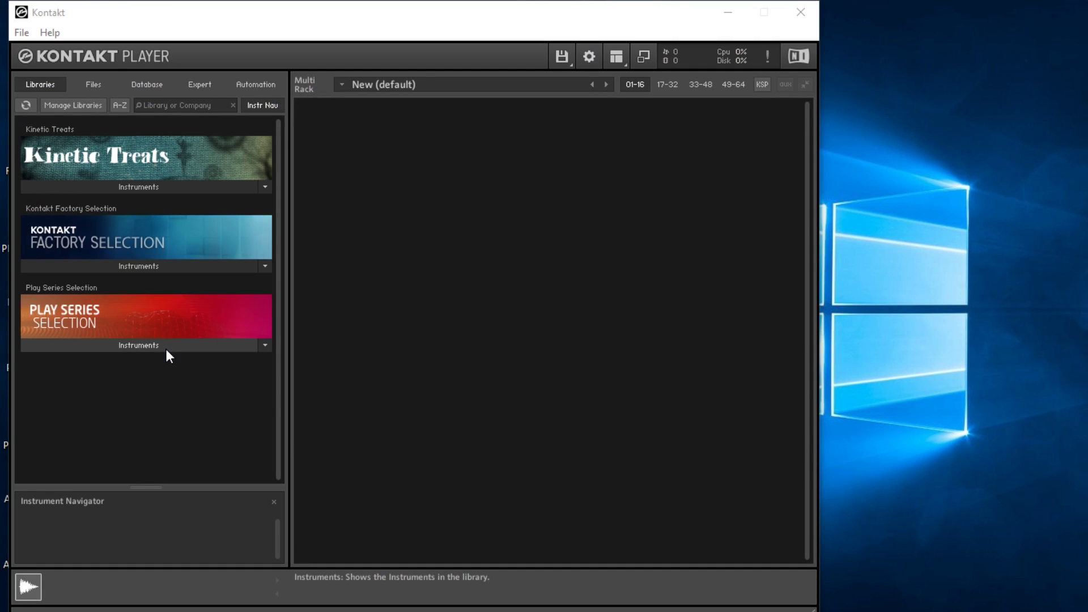
Load Hybrid Keys.nki from Play Series Selection into the Kontakt rack, then close Kontakt.
left_click(166, 347)
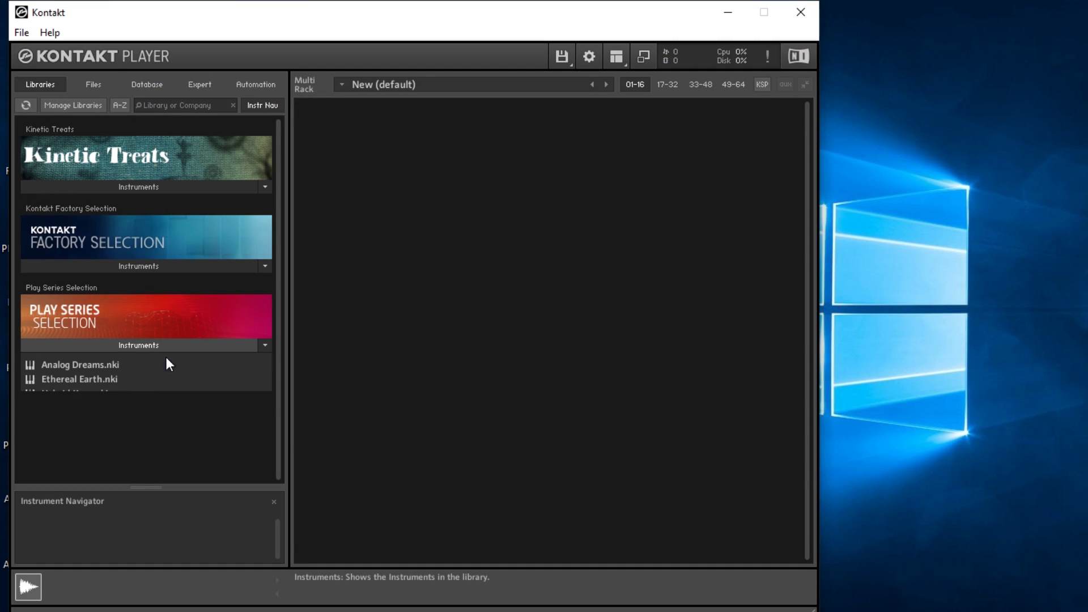
left_click_drag(457, 391, 456, 390)
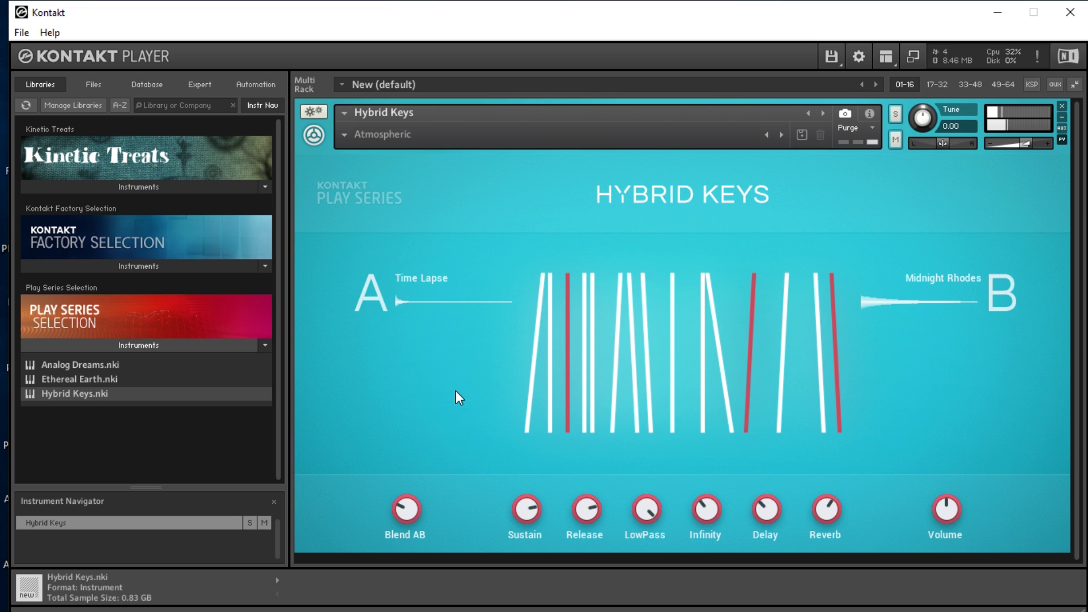
left_click(1077, 20)
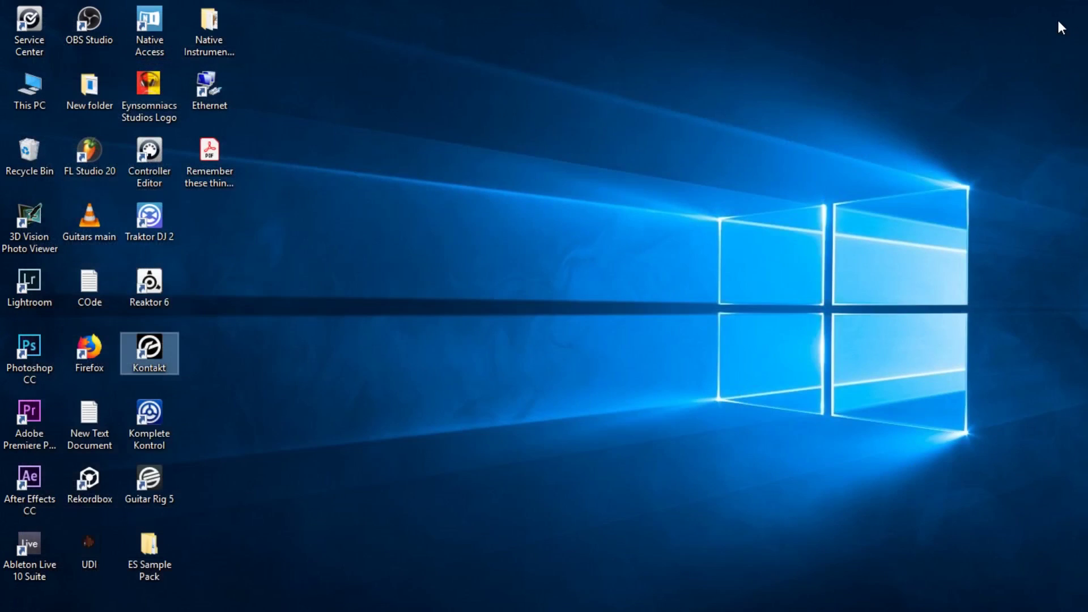
Launch Komplete Kontrol and browse the Blocks Base presets.
double_click(157, 423)
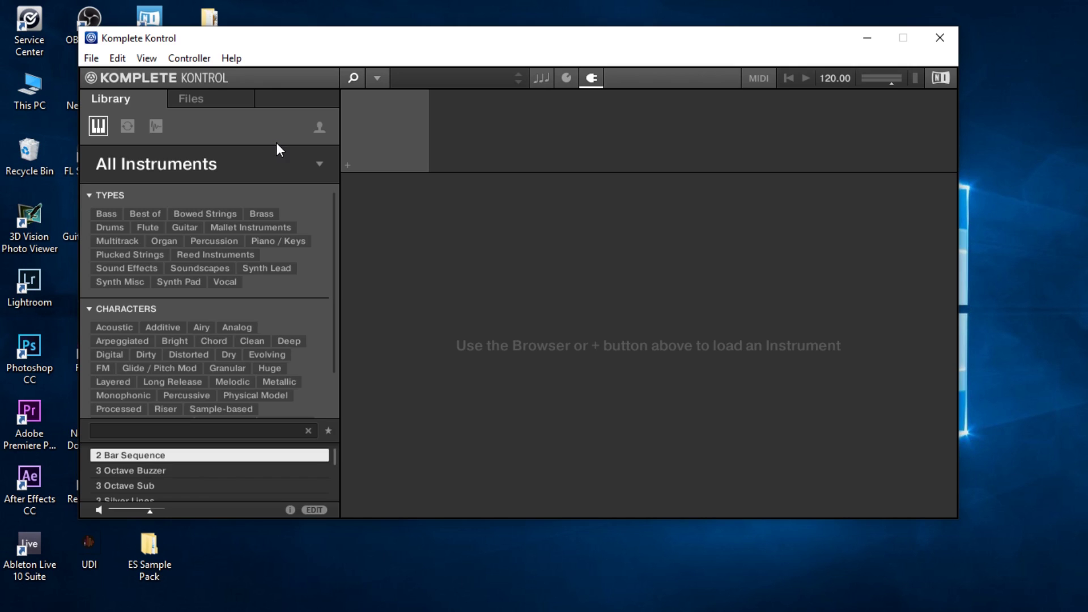
left_click(310, 161)
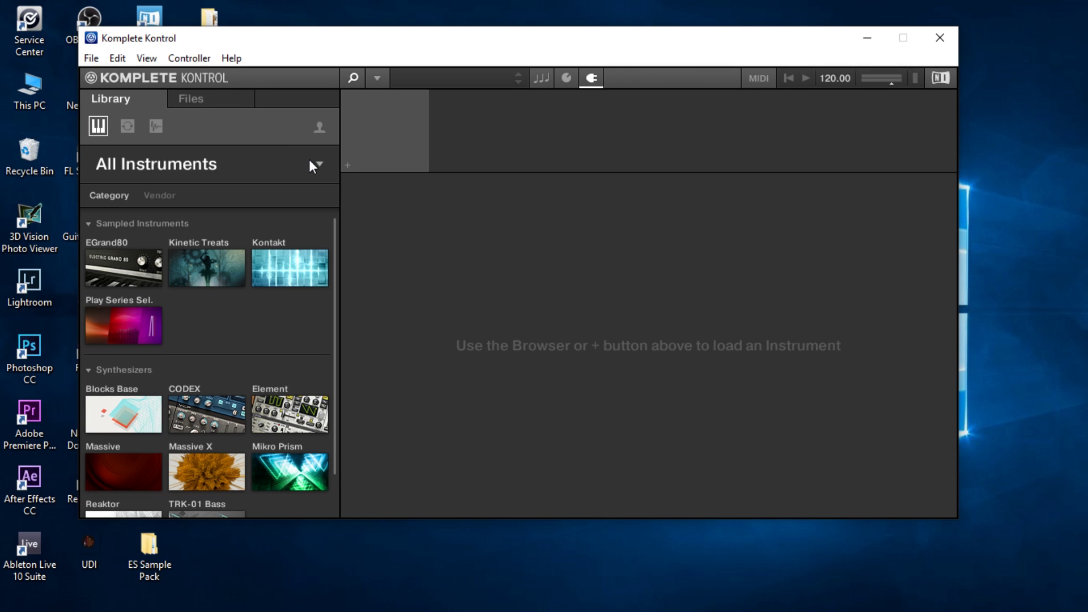
left_click(128, 417)
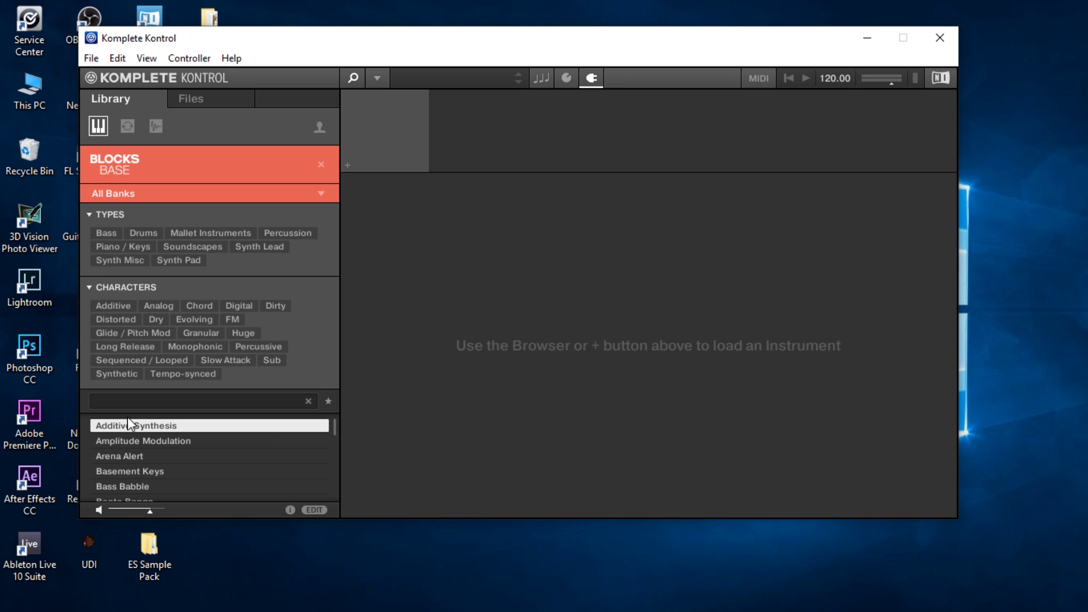